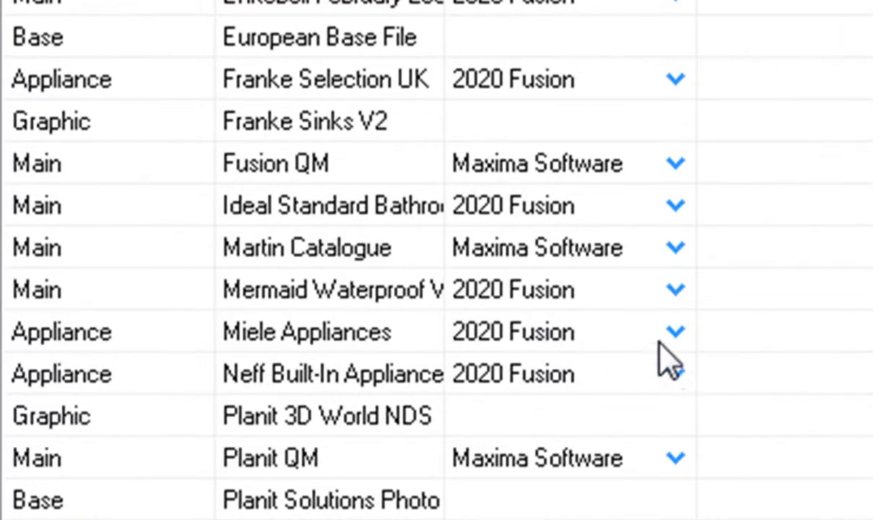
Select the Martin Catalogue (Main, Maxima Software) in the catalogue list.
{"action": "left_click", "coordinate": [715, 265]}
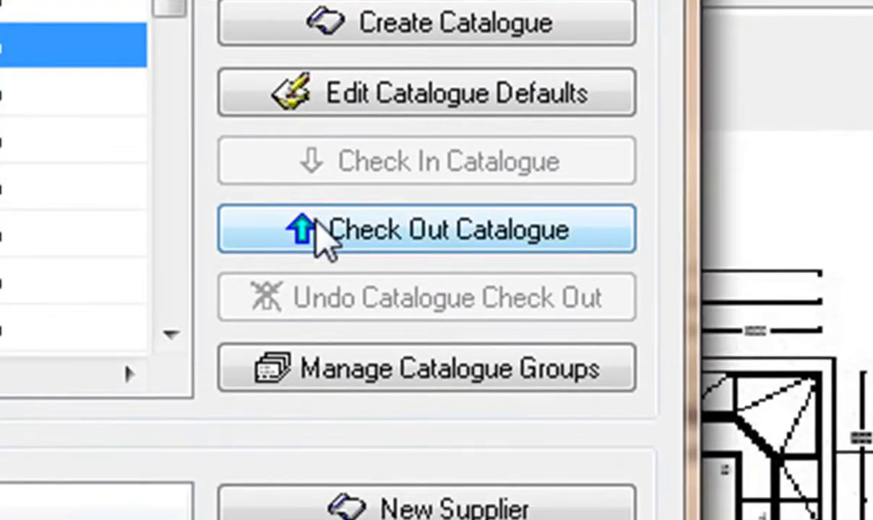
Check out the Martin Catalogue so Catalogue Editor launches for editing.
{"action": "left_click", "coordinate": [318, 226]}
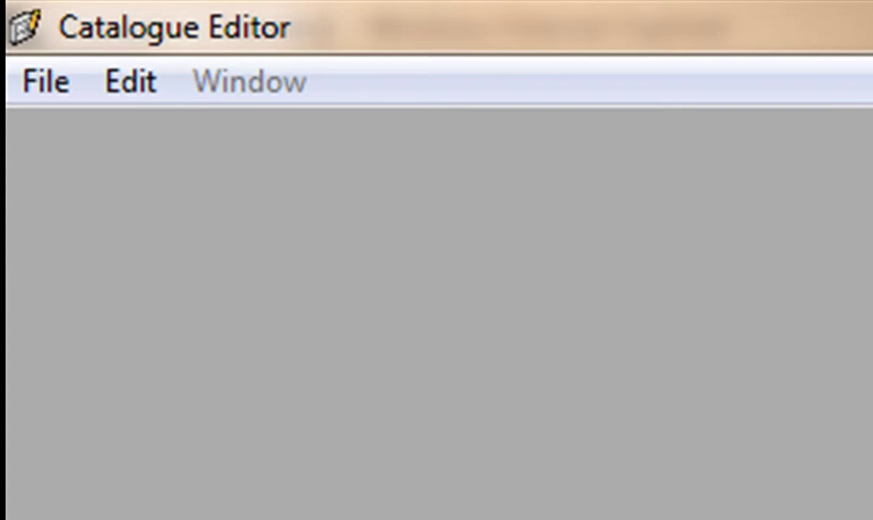
Open Martin Catalogue.cat and display the Door: Style entries from its DLT types.
{"action": "left_click", "coordinate": [48, 83]}
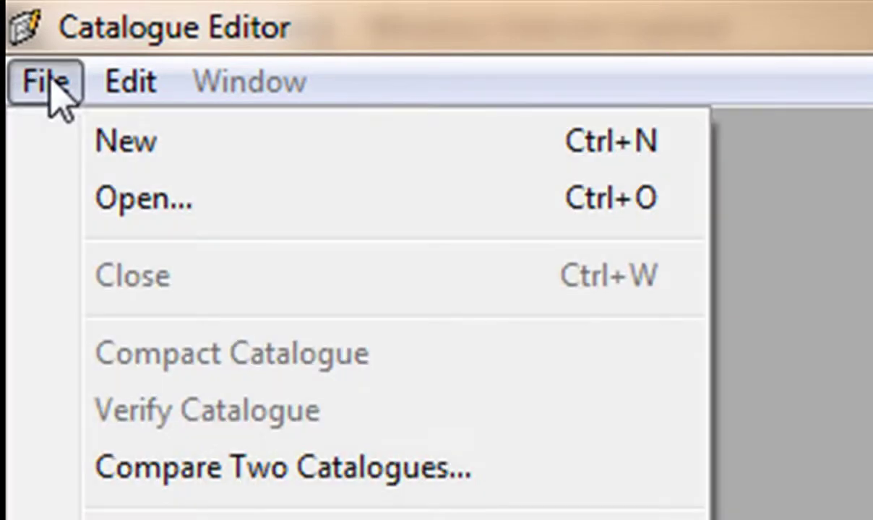
{"action": "left_click", "coordinate": [93, 195]}
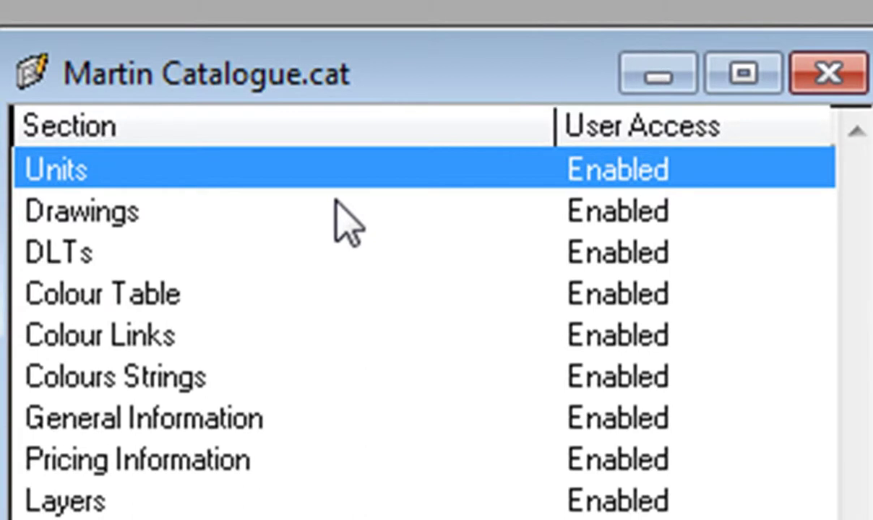
{"action": "left_click", "coordinate": [73, 260]}
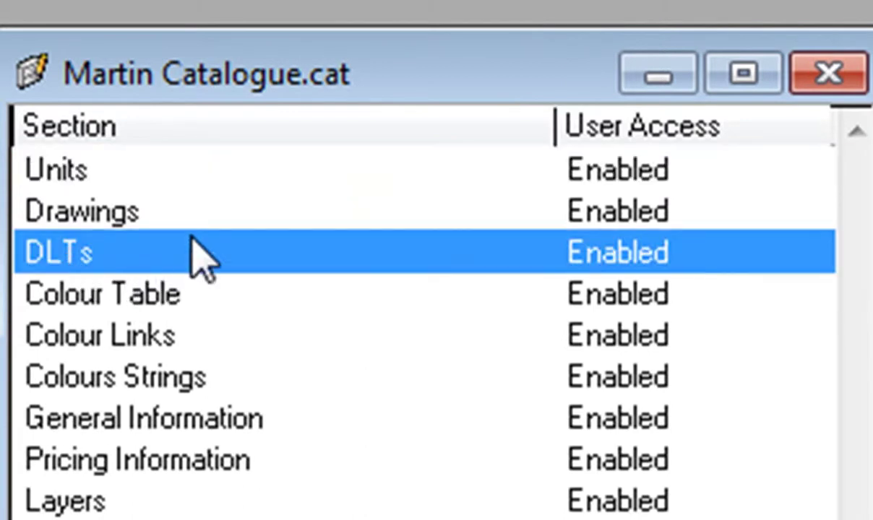
{"action": "double_click", "coordinate": [158, 259]}
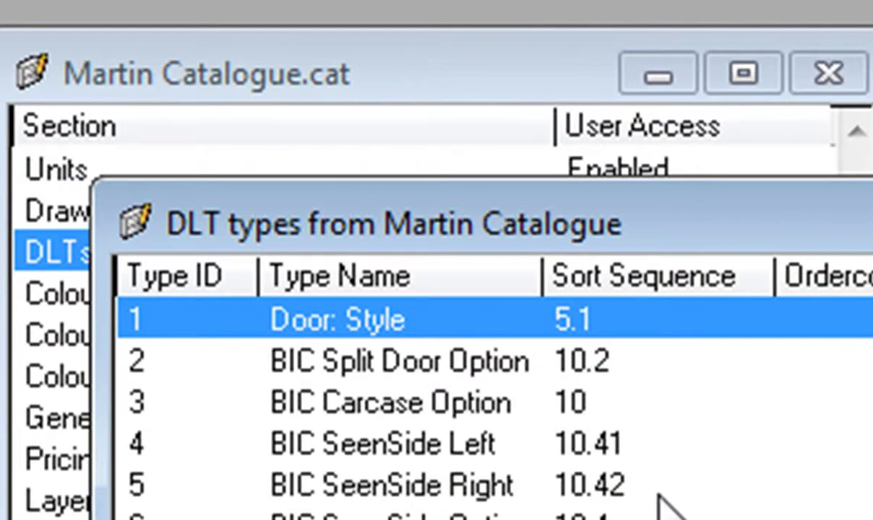
{"action": "double_click", "coordinate": [421, 323]}
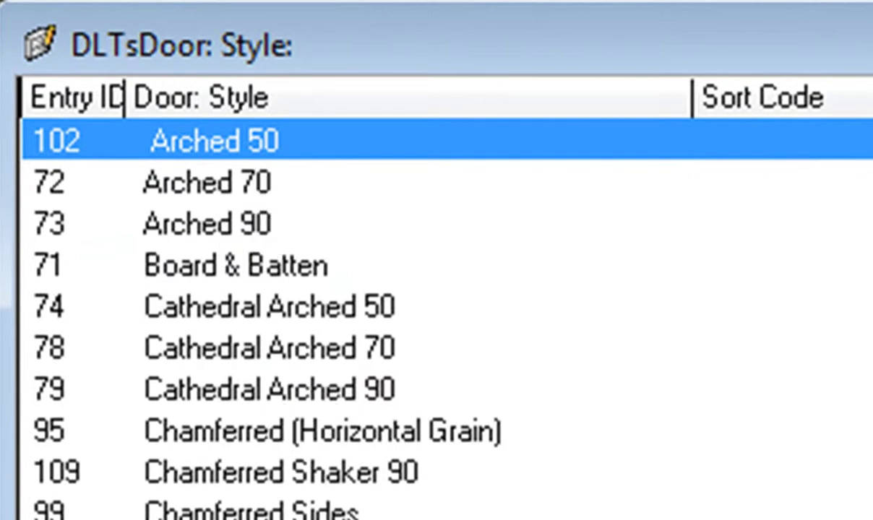
{"action": "scroll", "coordinate": [433, 318], "scroll_direction": "down", "scroll_amount": 20}
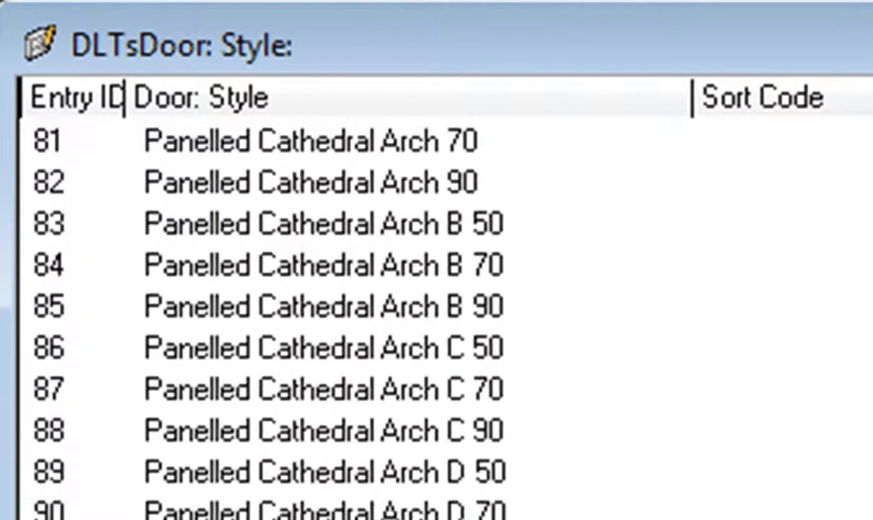
{"action": "scroll", "coordinate": [434, 318], "scroll_direction": "down", "scroll_amount": 8}
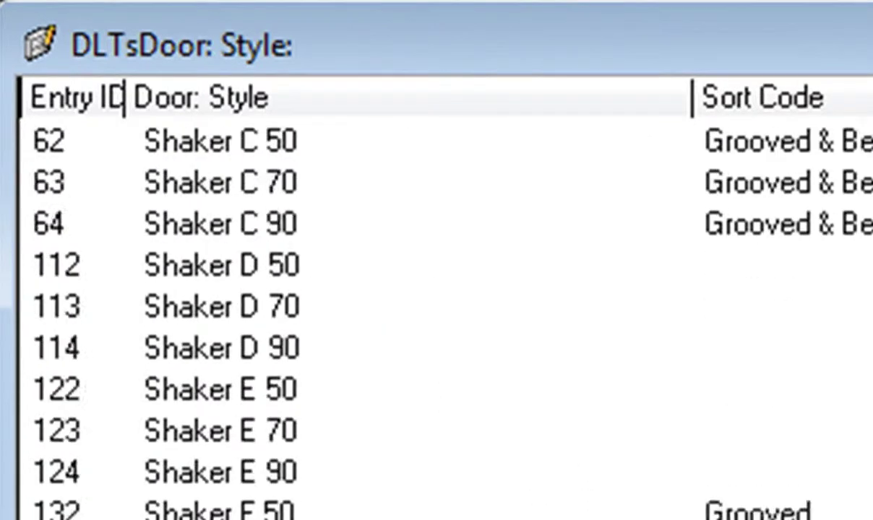
{"action": "scroll", "coordinate": [434, 318], "scroll_direction": "down", "scroll_amount": 8}
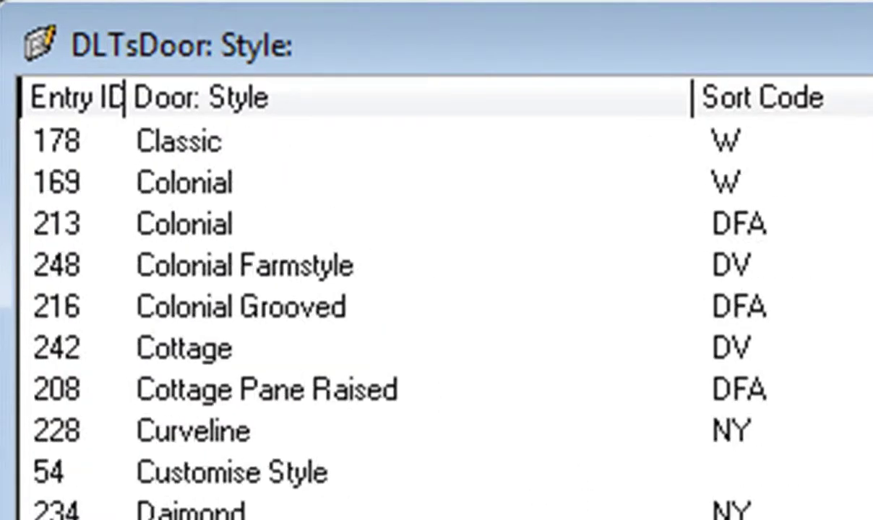
{"action": "scroll", "coordinate": [434, 317], "scroll_direction": "down", "scroll_amount": 6}
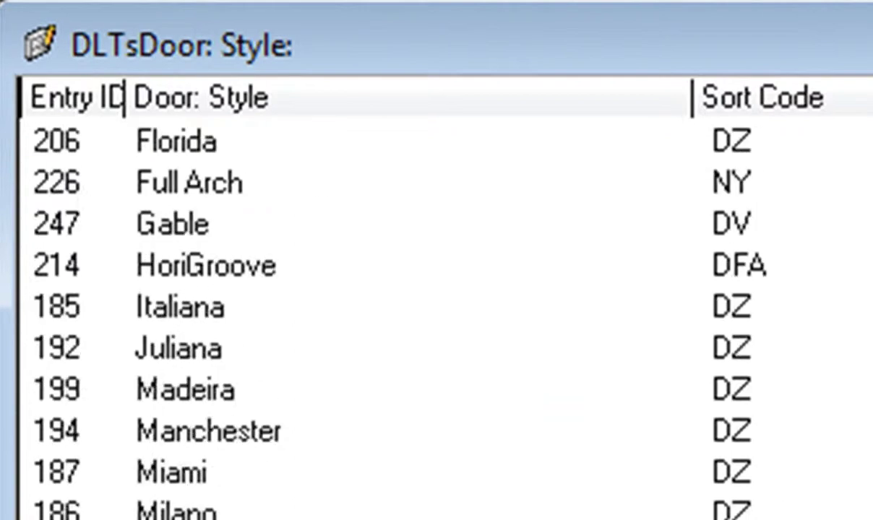
{"action": "scroll", "coordinate": [433, 317], "scroll_direction": "down", "scroll_amount": 7}
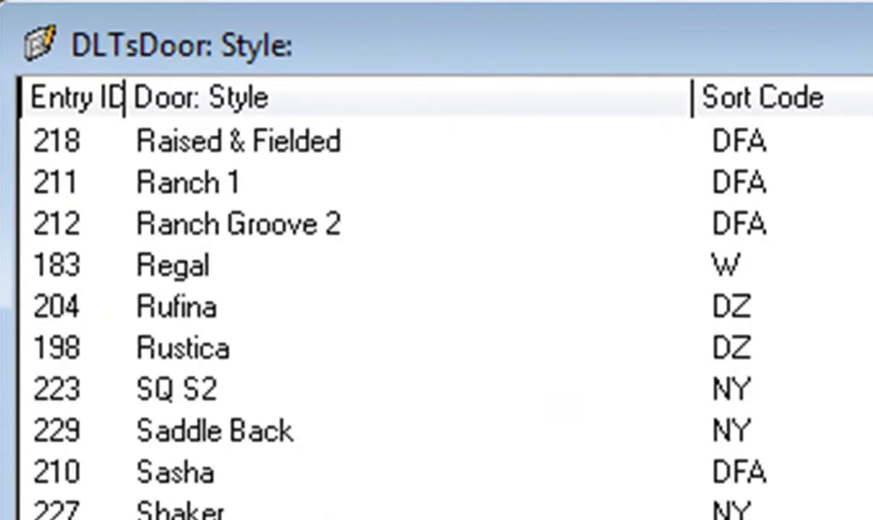
{"action": "scroll", "coordinate": [434, 317], "scroll_direction": "up", "scroll_amount": 3}
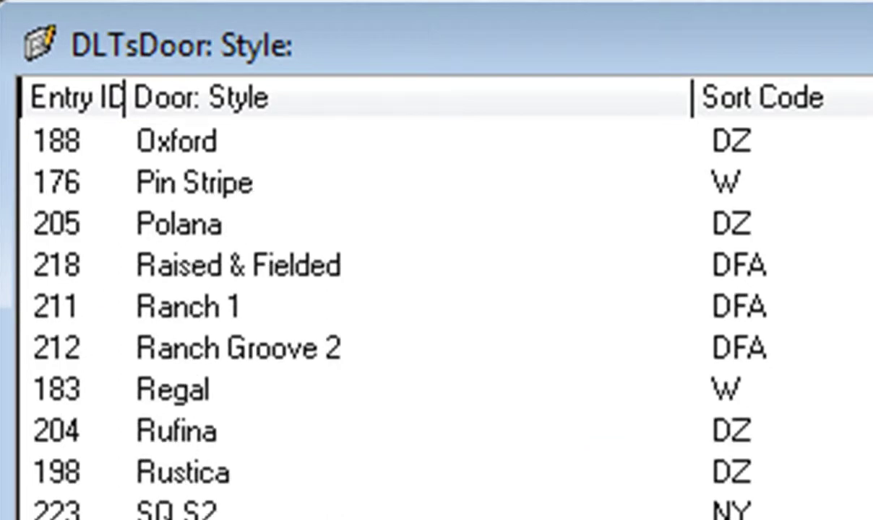
{"action": "scroll", "coordinate": [434, 318], "scroll_direction": "down", "scroll_amount": 3}
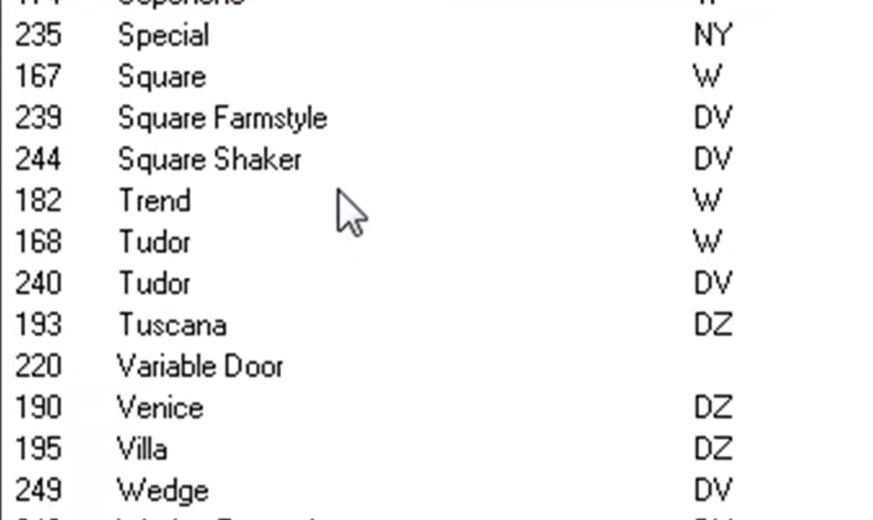
{"action": "left_click", "coordinate": [189, 197]}
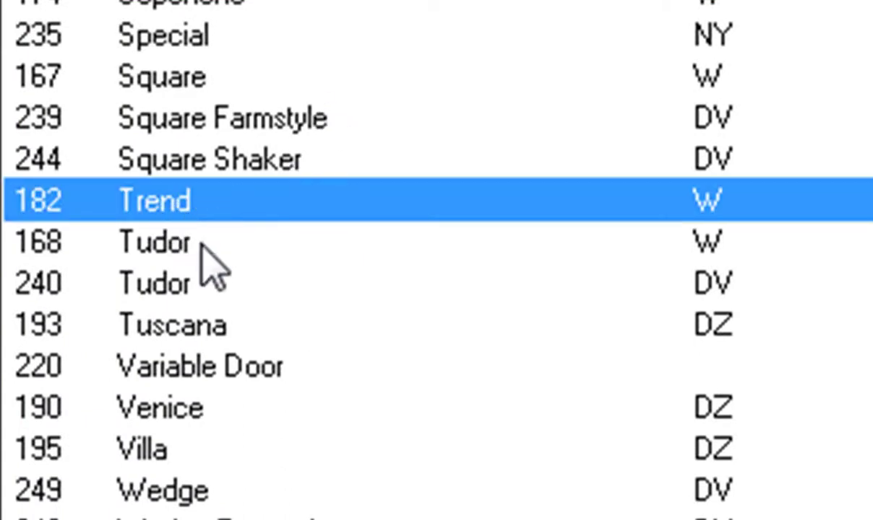
Select door style 240 Tudor (DV) and verify its Colour Link list is empty.
{"action": "left_click", "coordinate": [174, 285]}
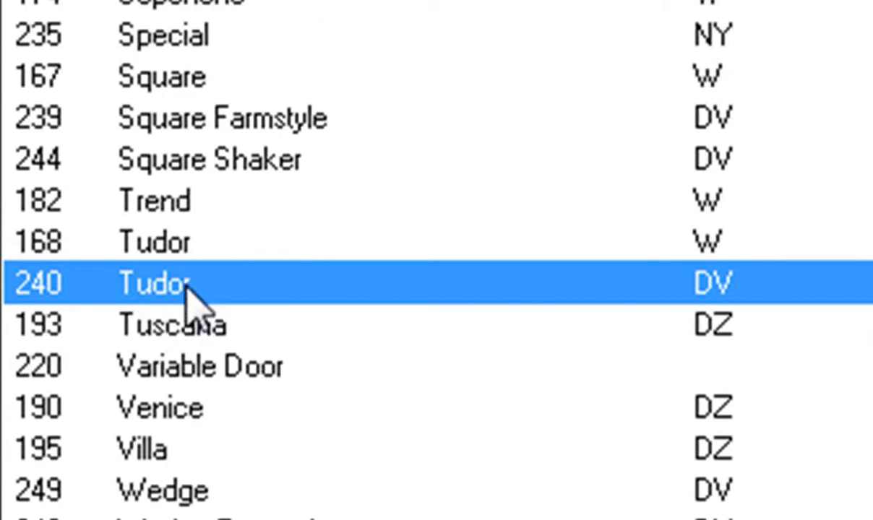
{"action": "key", "text": "ctrl+f"}
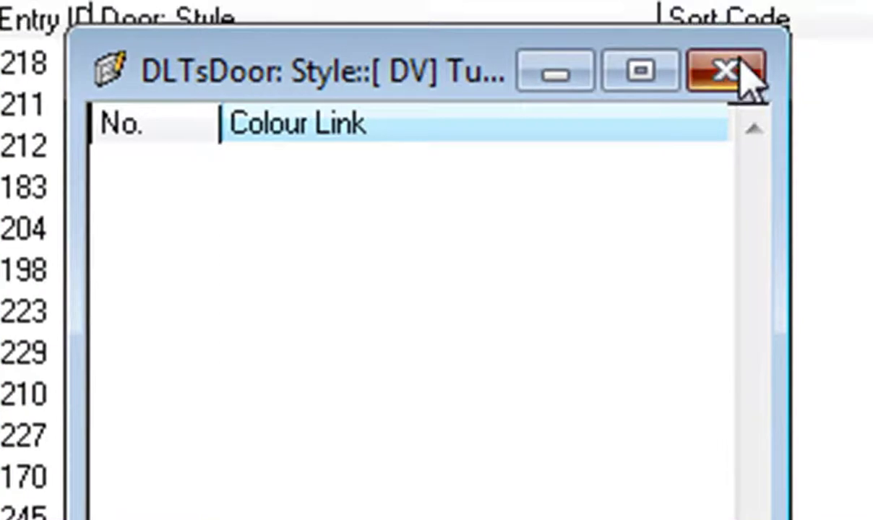
{"action": "left_click", "coordinate": [727, 75]}
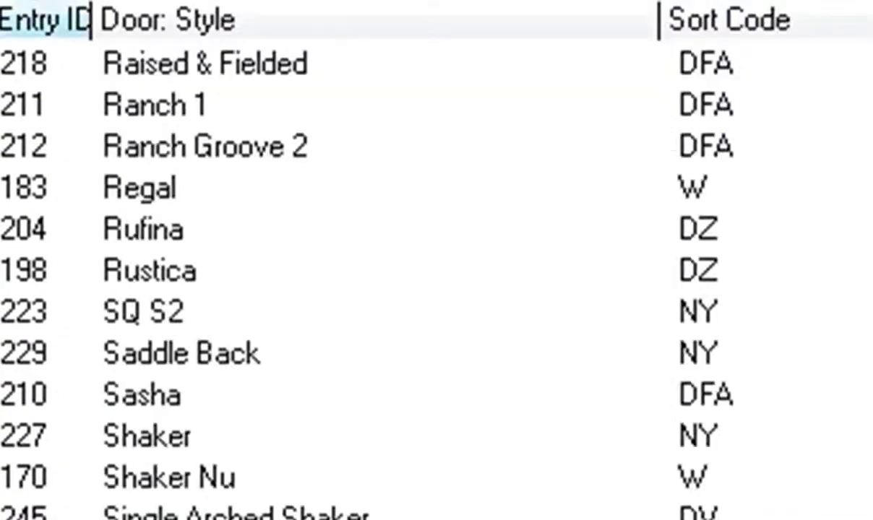
{"action": "key", "text": "Return"}
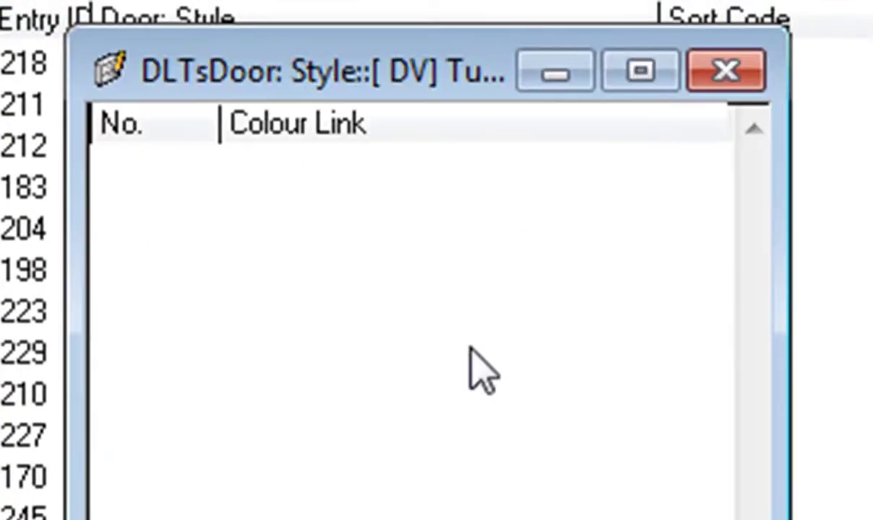
{"action": "left_click", "coordinate": [727, 72]}
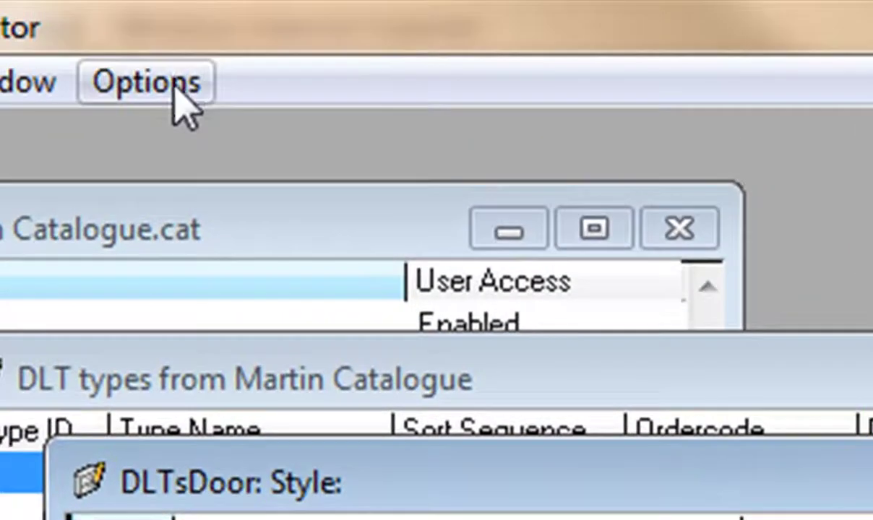
{"action": "left_click", "coordinate": [175, 94]}
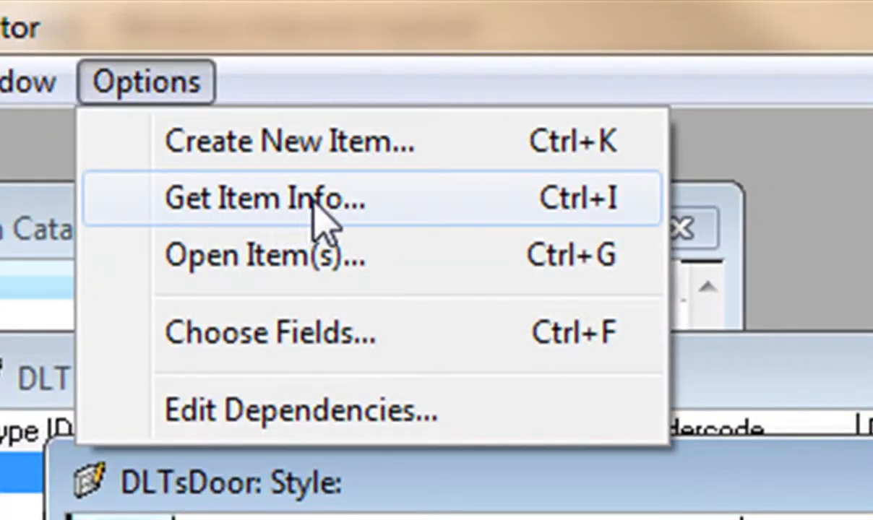
Rename door style 240 Tudor to 'Maxima Door' in DLT Item Info and save it.
{"action": "left_click", "coordinate": [370, 203]}
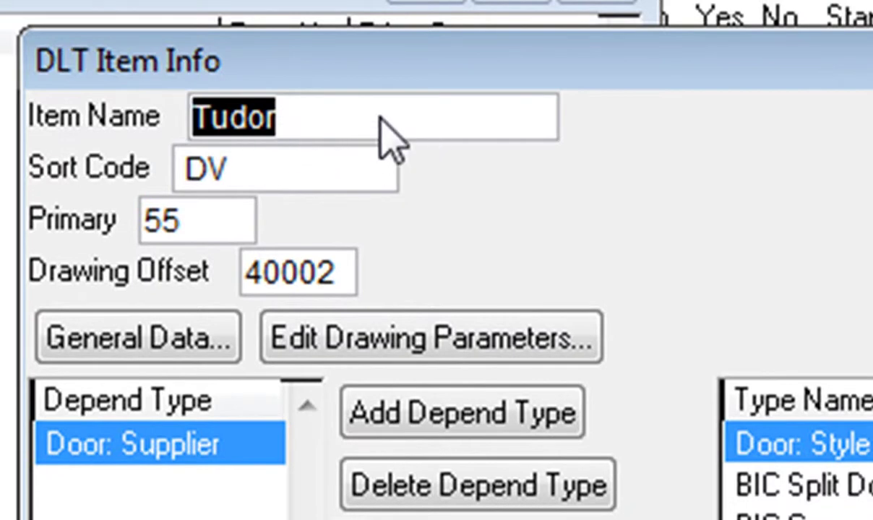
{"action": "type", "text": "Maxima Door"}
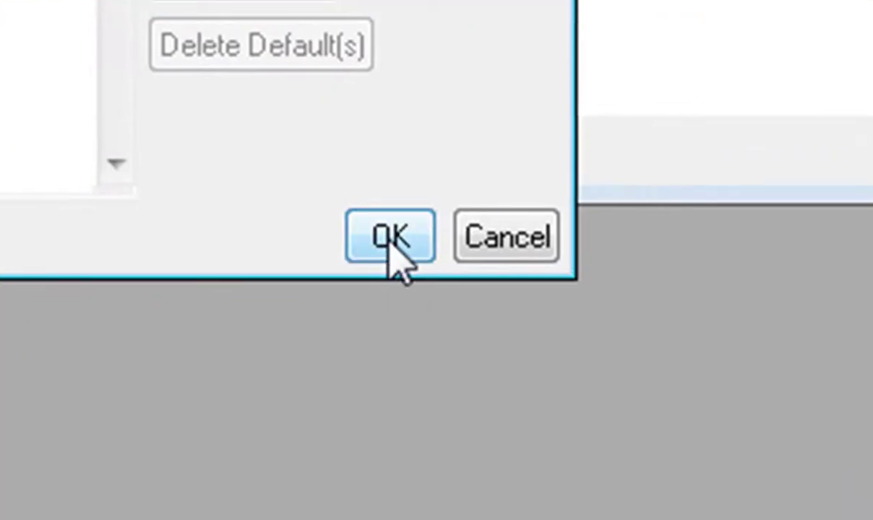
{"action": "left_click", "coordinate": [393, 242]}
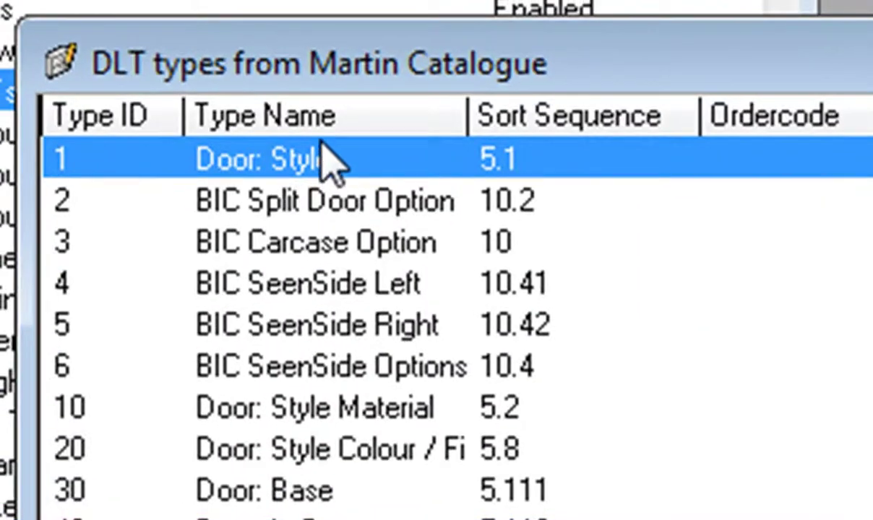
{"action": "left_click", "coordinate": [329, 159]}
Reopen the Door: Style entries and locate the renamed Maxima Door entry.
{"action": "double_click", "coordinate": [329, 159]}
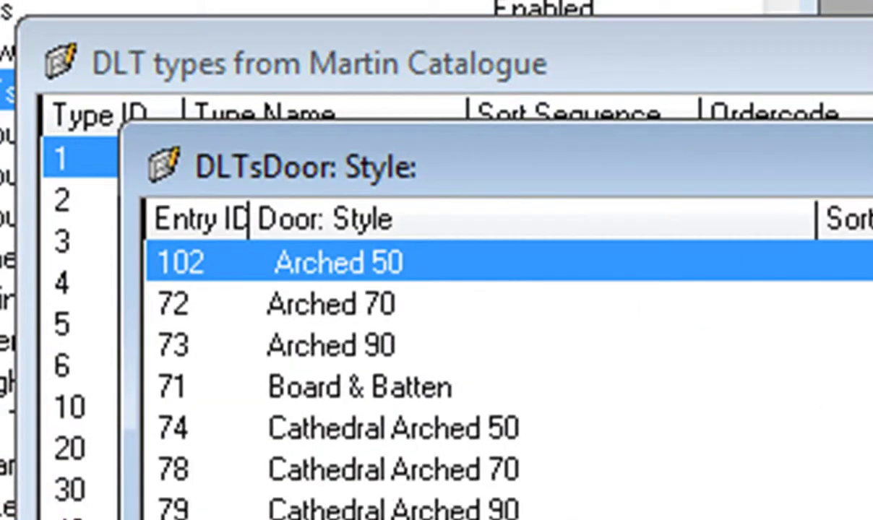
{"action": "scroll", "coordinate": [506, 383], "scroll_direction": "down", "scroll_amount": 20}
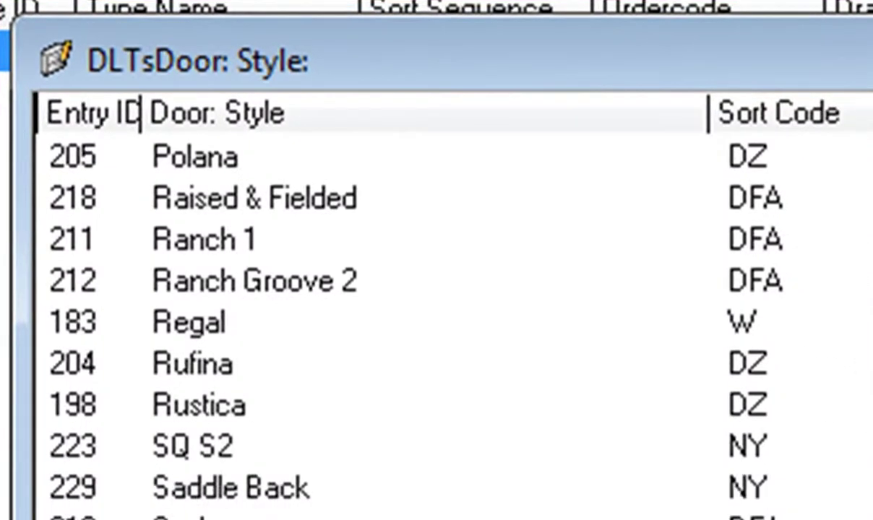
{"action": "scroll", "coordinate": [434, 318], "scroll_direction": "up", "scroll_amount": 10}
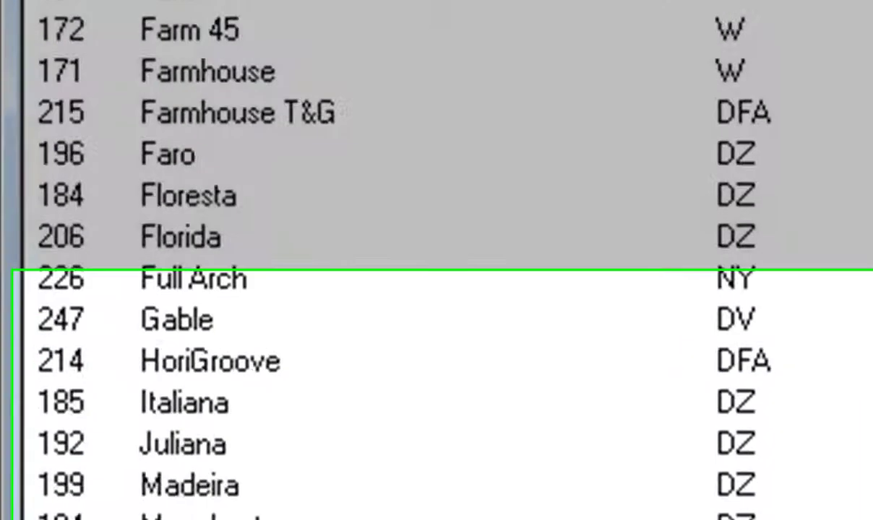
{"action": "left_click", "coordinate": [289, 308]}
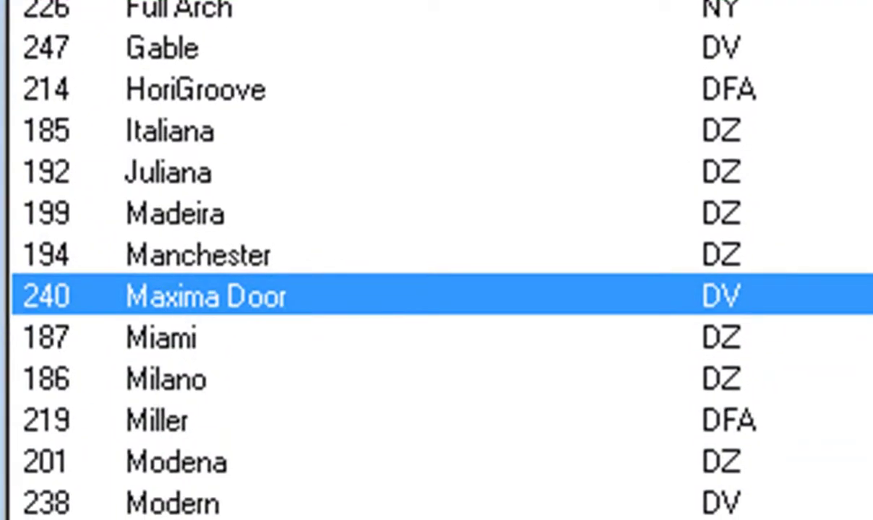
{"action": "scroll", "coordinate": [433, 289], "scroll_direction": "down", "scroll_amount": 8}
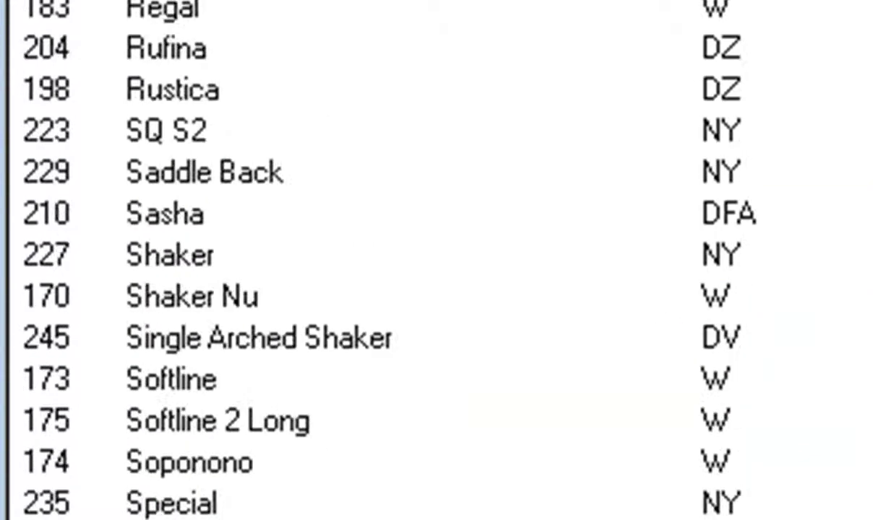
{"action": "scroll", "coordinate": [433, 289], "scroll_direction": "down", "scroll_amount": 2}
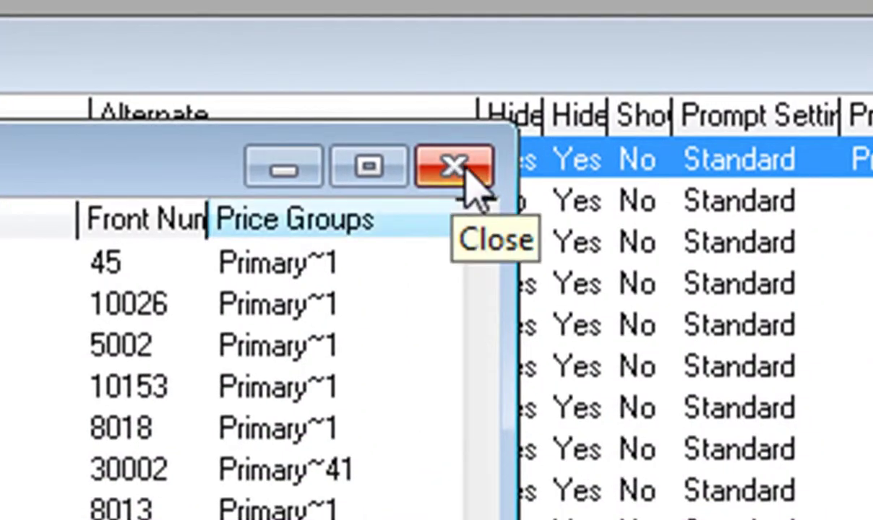
Switch from the Door: Style list to the Door: Style Material entries.
{"action": "left_click", "coordinate": [465, 173]}
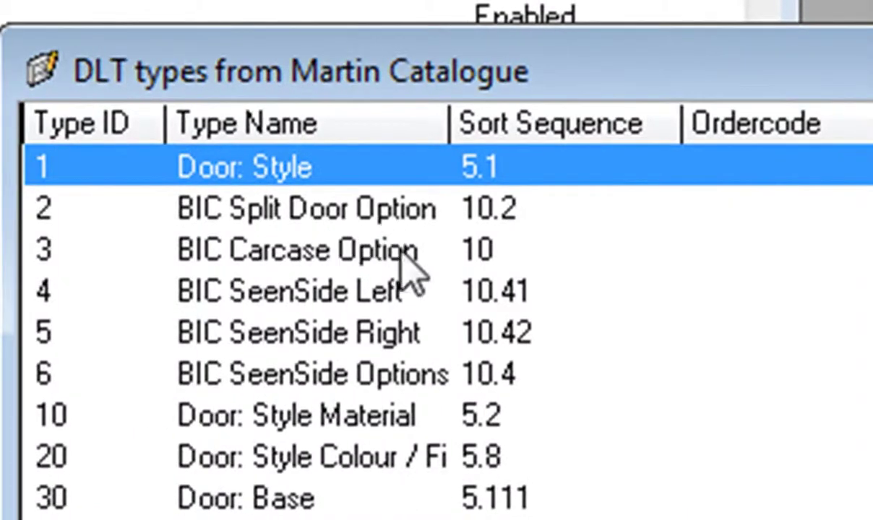
{"action": "double_click", "coordinate": [406, 422]}
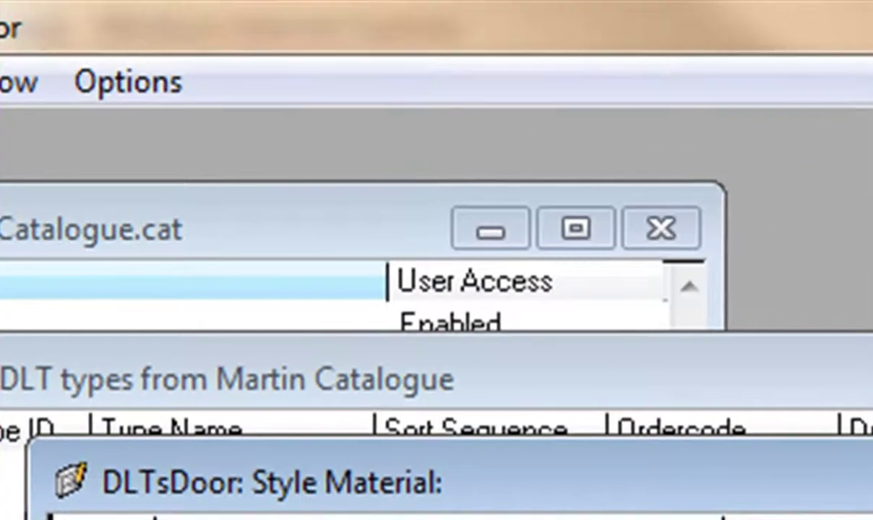
{"action": "left_click", "coordinate": [113, 98]}
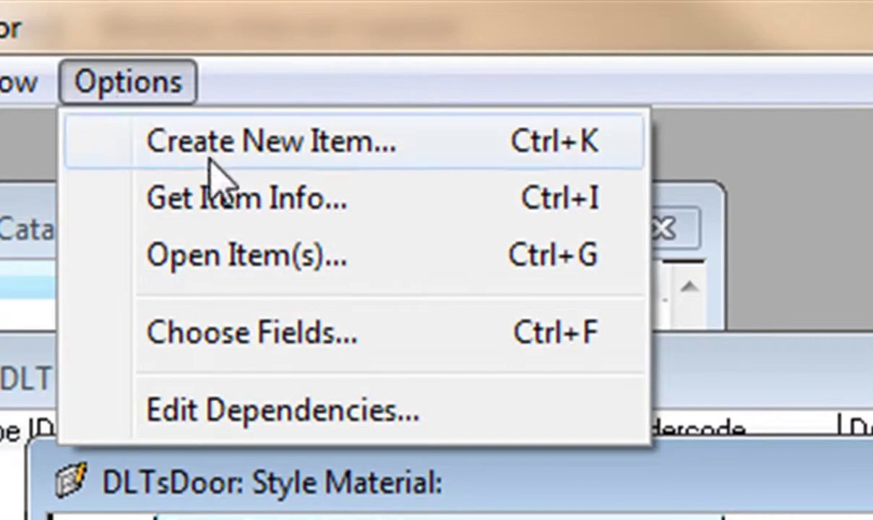
Change the material entry name 'Supplier: DOFA' to 'Supplier: Maxima' and confirm.
{"action": "left_click", "coordinate": [288, 206]}
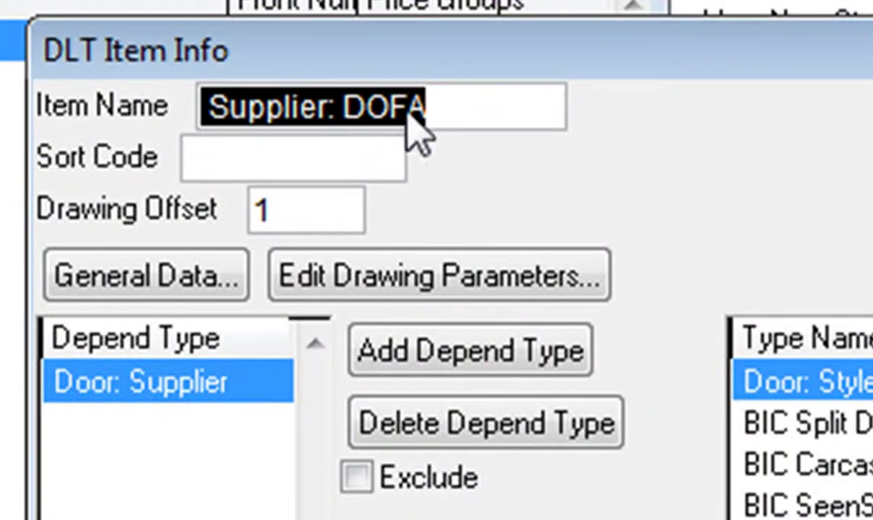
{"action": "left_click_drag", "start_coordinate": [452, 107], "coordinate": [350, 121]}
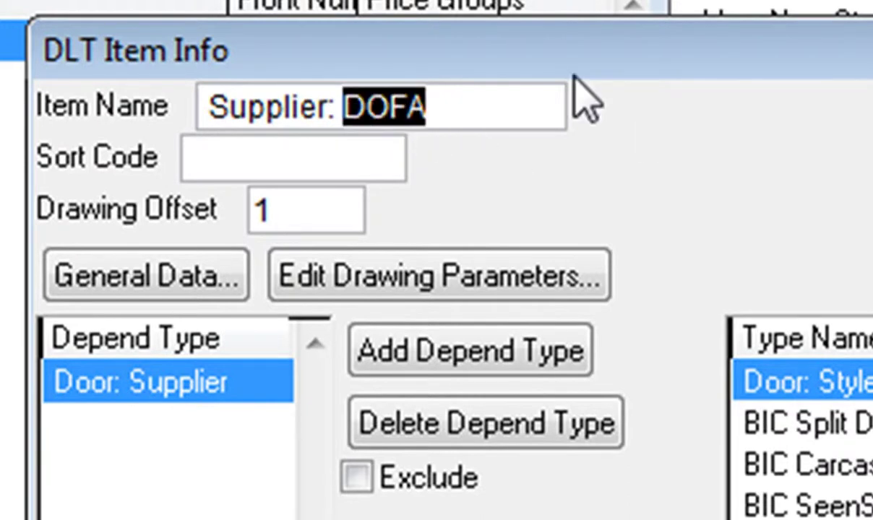
{"action": "type", "text": "Ma"}
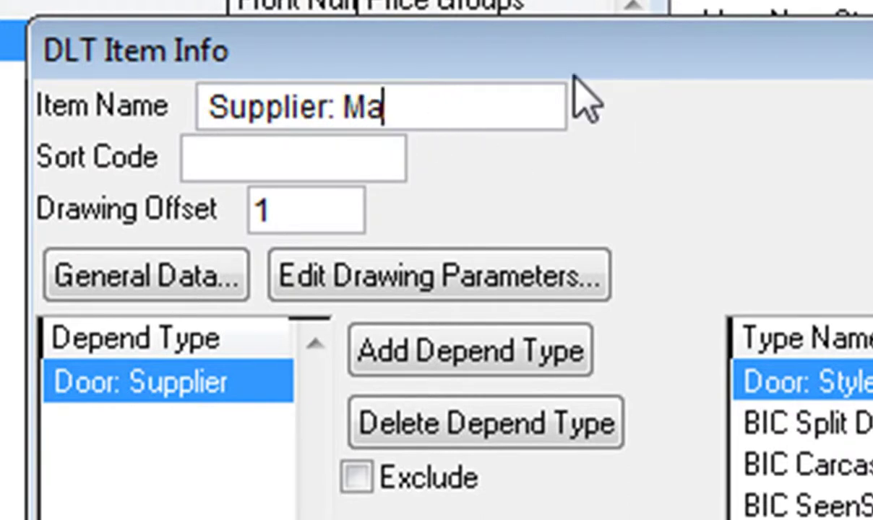
{"action": "type", "text": "xima"}
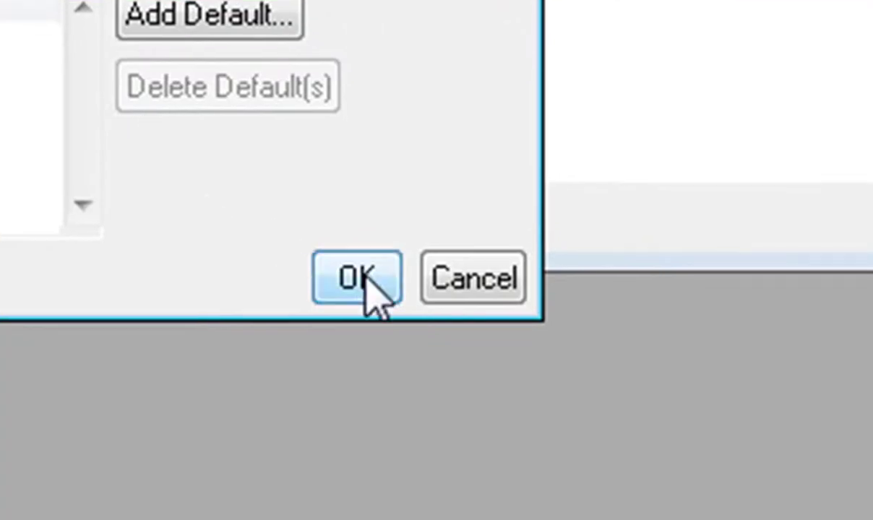
{"action": "left_click", "coordinate": [367, 288]}
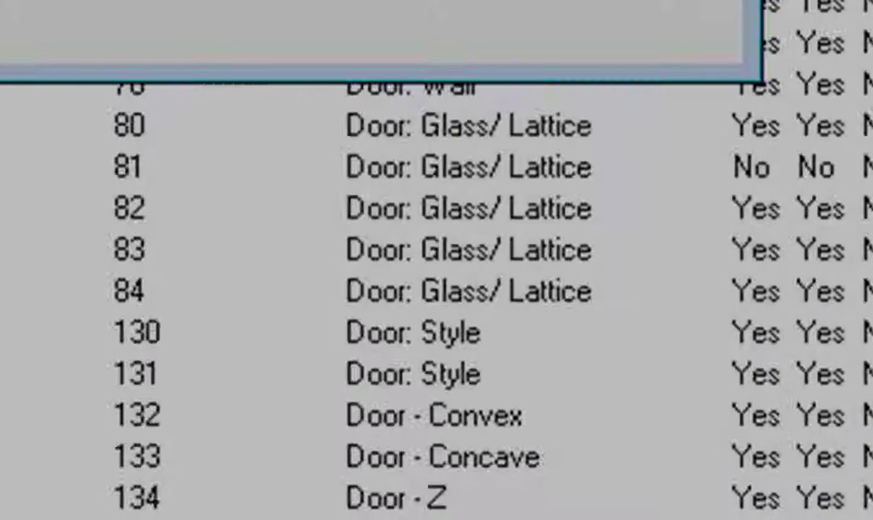
Reopen Door: Style Material and select entry 32, now listed as 'Supplier: Maxima'.
{"action": "double_click", "coordinate": [405, 185]}
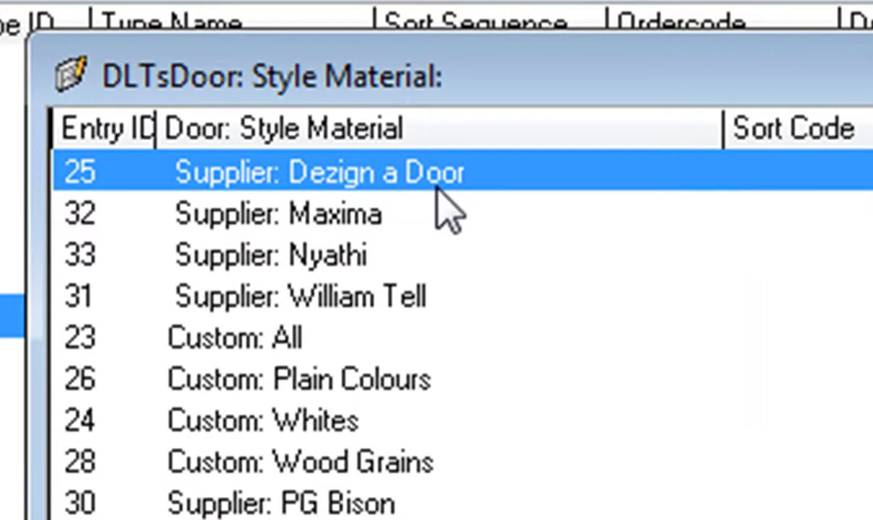
{"action": "key", "text": "Delete"}
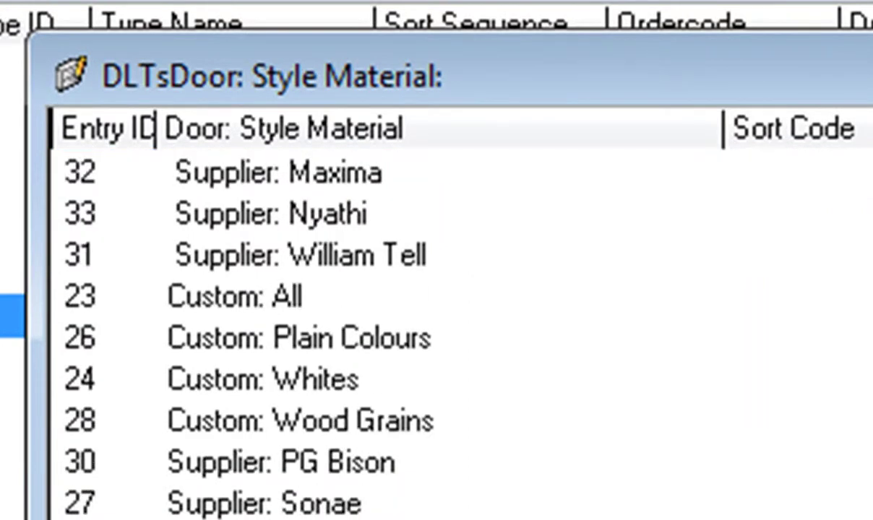
{"action": "left_click", "coordinate": [365, 186]}
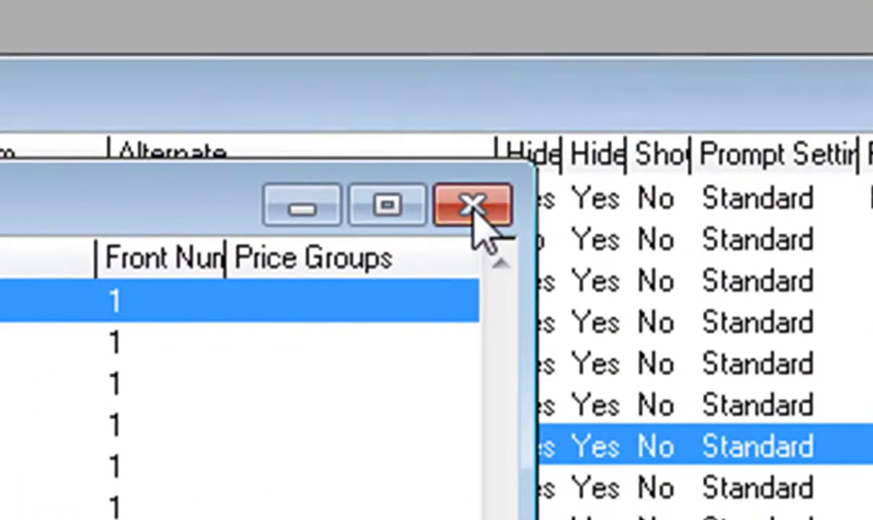
Open the Standard Woods colour entry (39) under Door: Style Colour / Finish.
{"action": "left_click", "coordinate": [475, 207]}
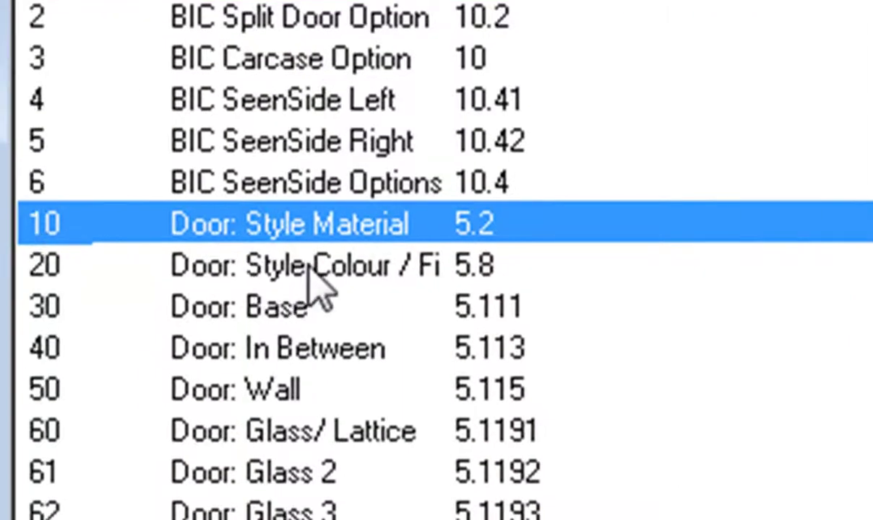
{"action": "left_click", "coordinate": [320, 285]}
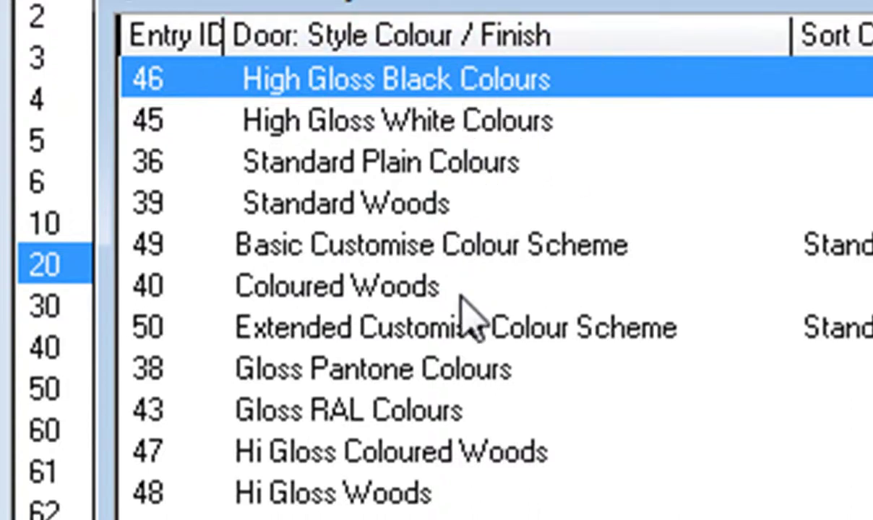
{"action": "double_click", "coordinate": [365, 211]}
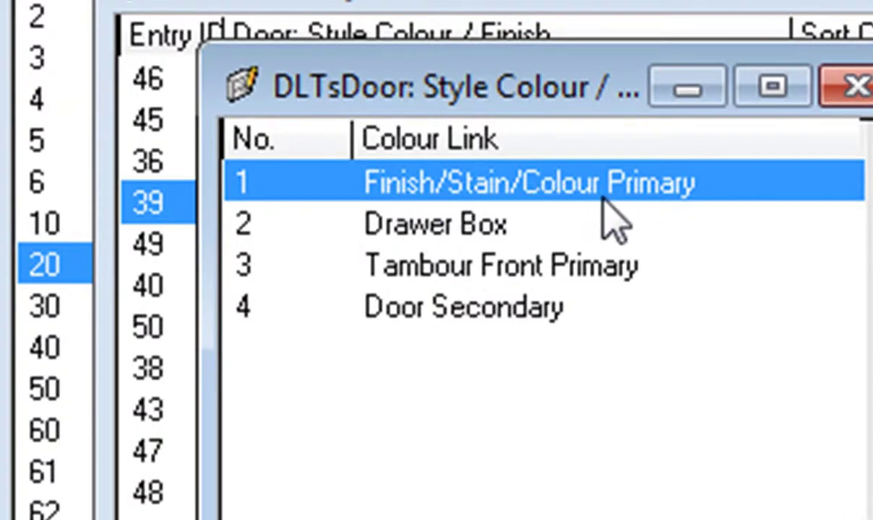
Open the Primary finish colour list and select Cherry - Dark, colour 9517.
{"action": "double_click", "coordinate": [630, 186]}
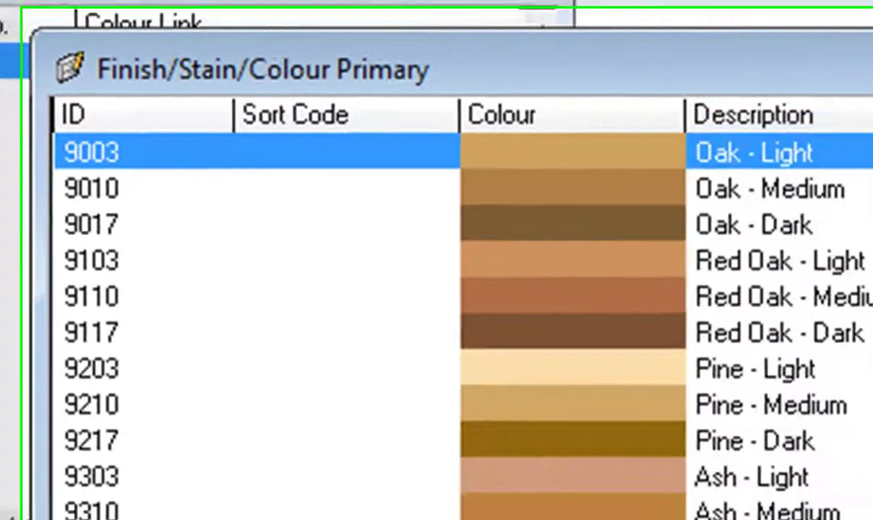
{"action": "scroll", "coordinate": [448, 304], "scroll_direction": "down", "scroll_amount": 17}
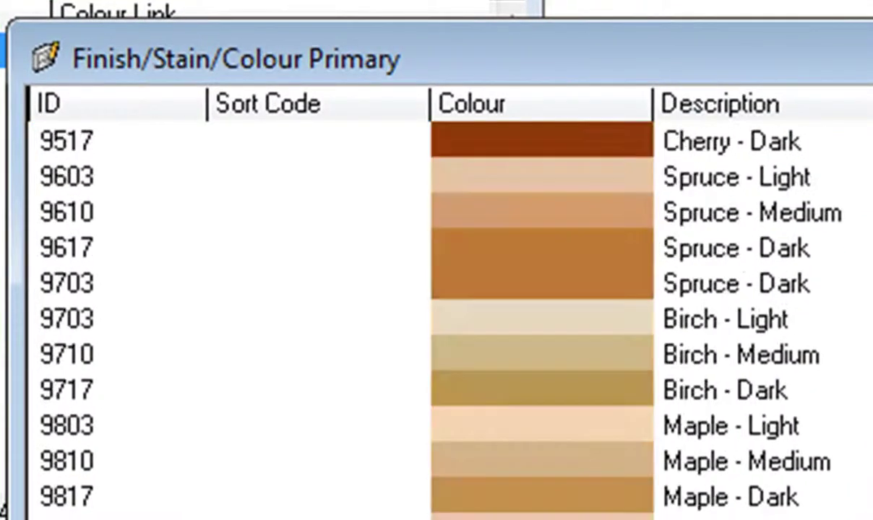
{"action": "scroll", "coordinate": [447, 303], "scroll_direction": "down", "scroll_amount": 4}
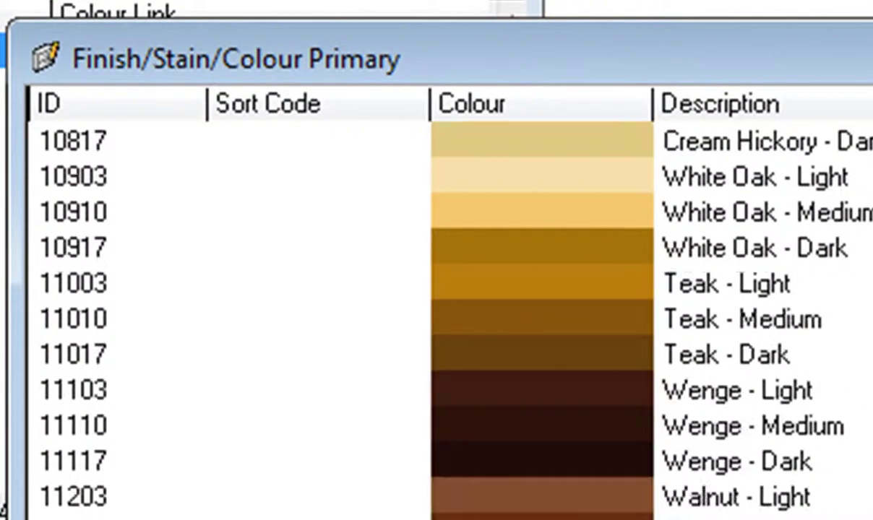
{"action": "scroll", "coordinate": [448, 304], "scroll_direction": "up", "scroll_amount": 1}
{"action": "scroll", "coordinate": [864, 474], "scroll_direction": "up", "scroll_amount": 17}
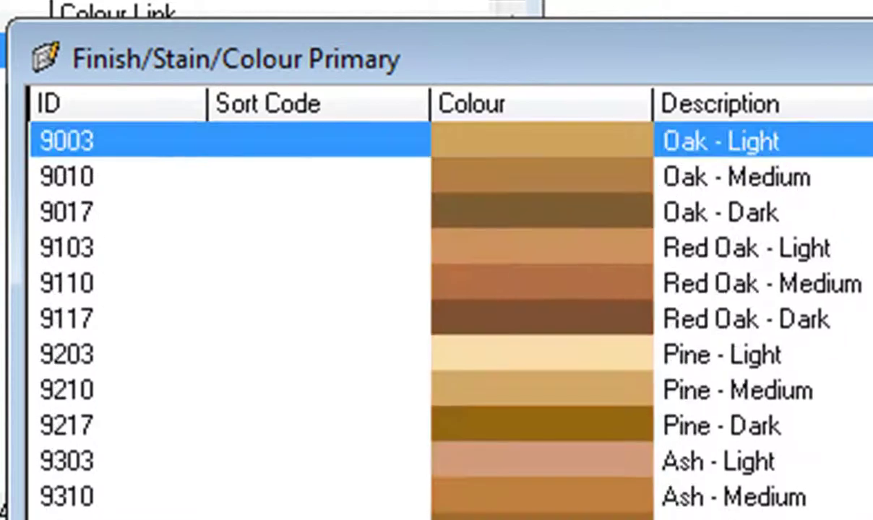
{"action": "scroll", "coordinate": [864, 474], "scroll_direction": "down", "scroll_amount": 1}
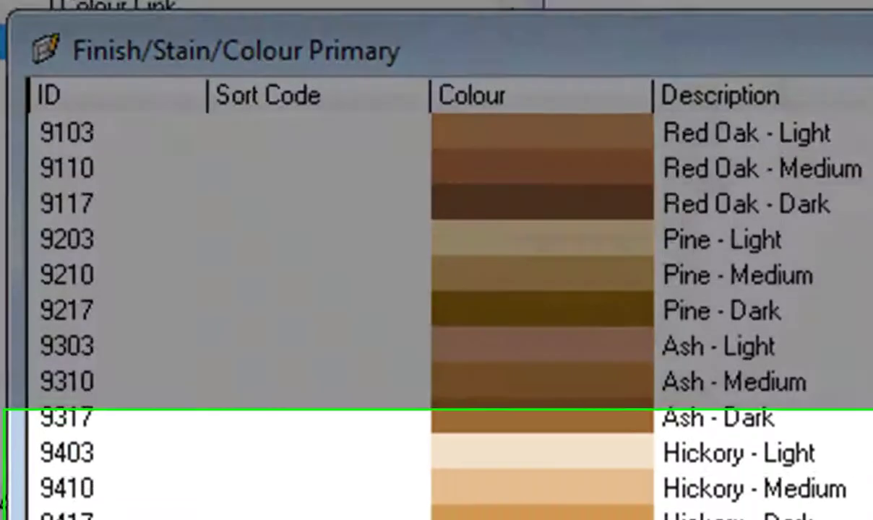
{"action": "left_click", "coordinate": [696, 345]}
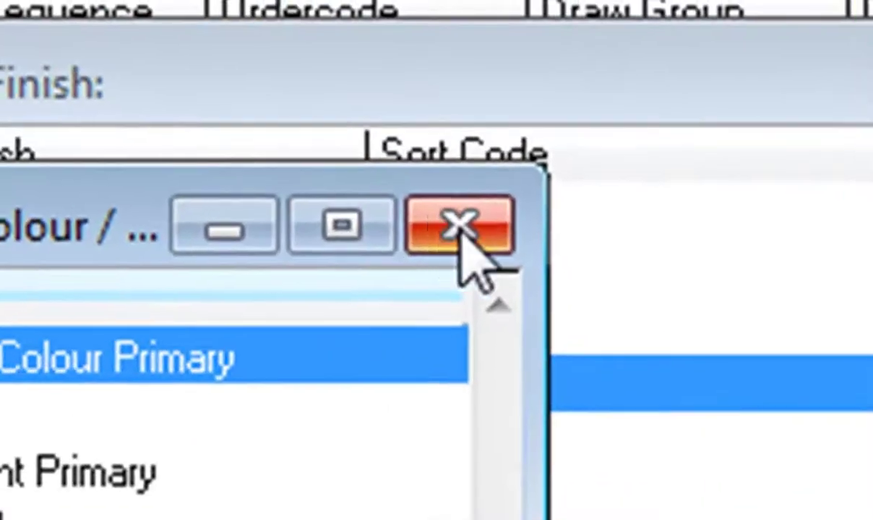
Close the colour list, Price Groups, and Price Splits windows, with the Primary split selected.
{"action": "left_click", "coordinate": [370, 190]}
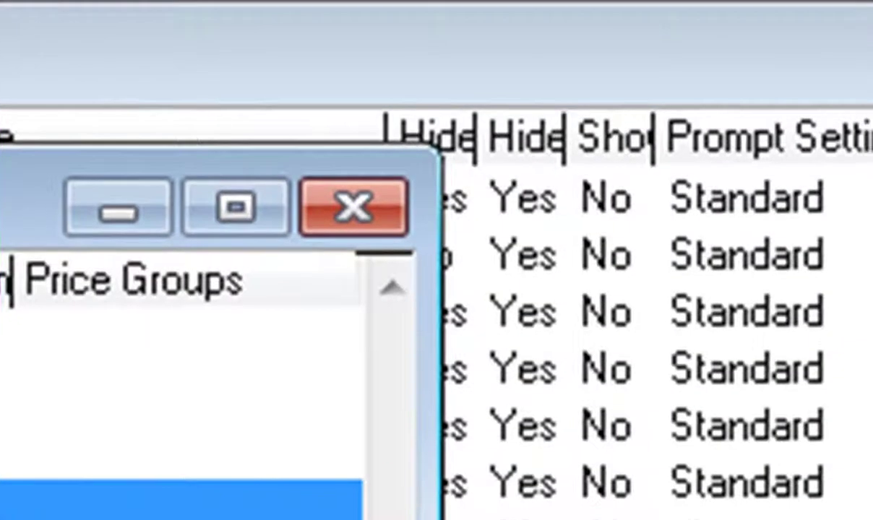
{"action": "left_click", "coordinate": [344, 221]}
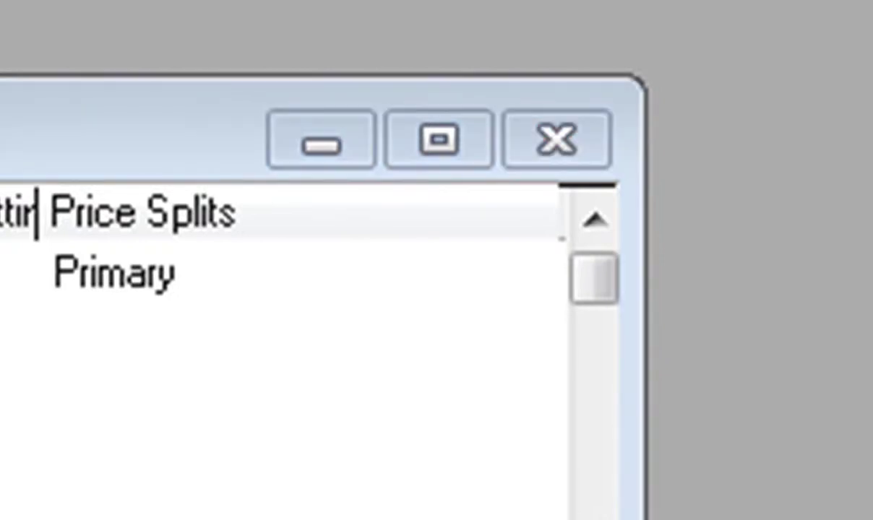
{"action": "left_click", "coordinate": [115, 273]}
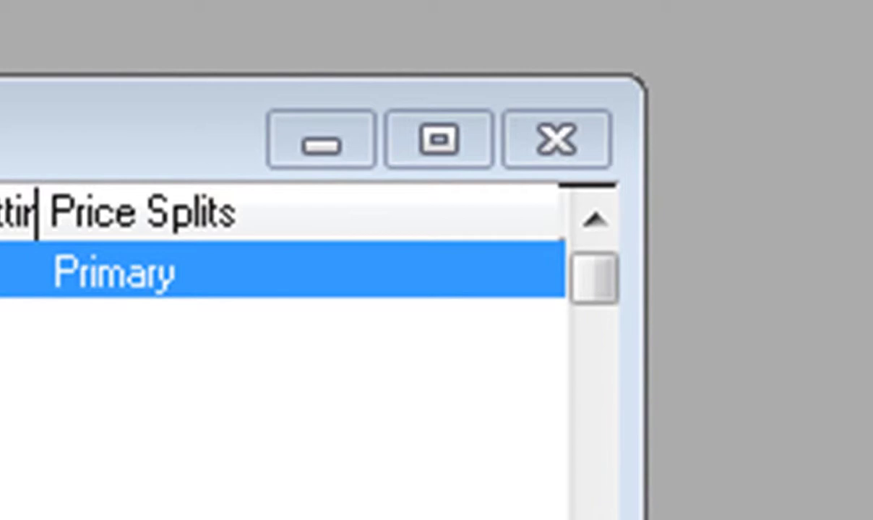
{"action": "left_click", "coordinate": [563, 163]}
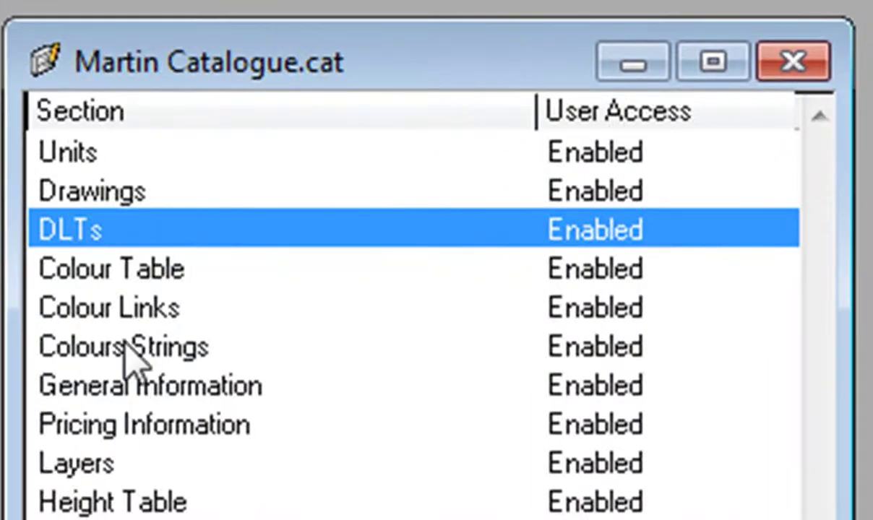
Open the catalogue's Colours Strings section and select the Cherry - Dark 9517 entry.
{"action": "double_click", "coordinate": [130, 353]}
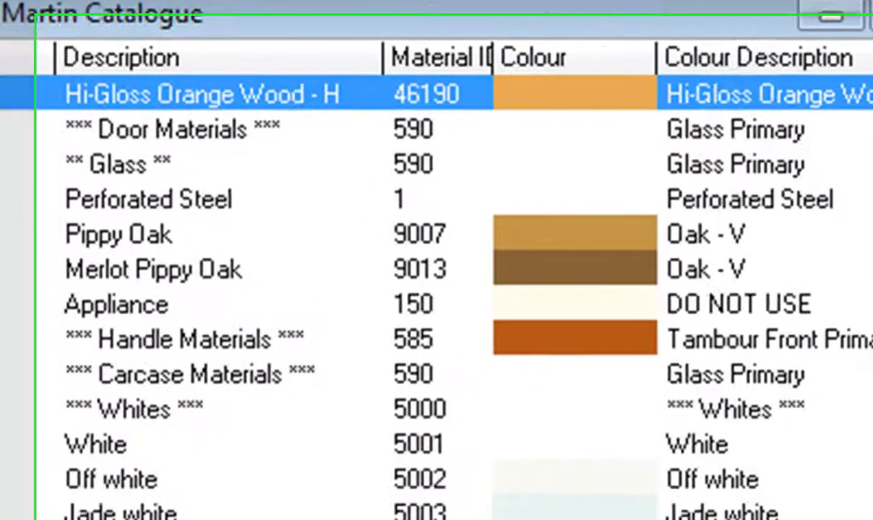
{"action": "scroll", "coordinate": [433, 289], "scroll_direction": "down", "scroll_amount": 20}
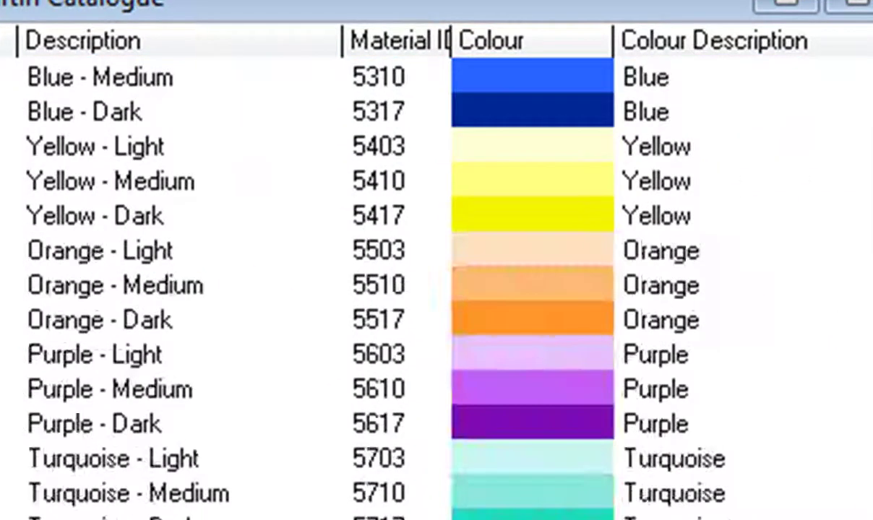
{"action": "scroll", "coordinate": [433, 289], "scroll_direction": "up", "scroll_amount": 3}
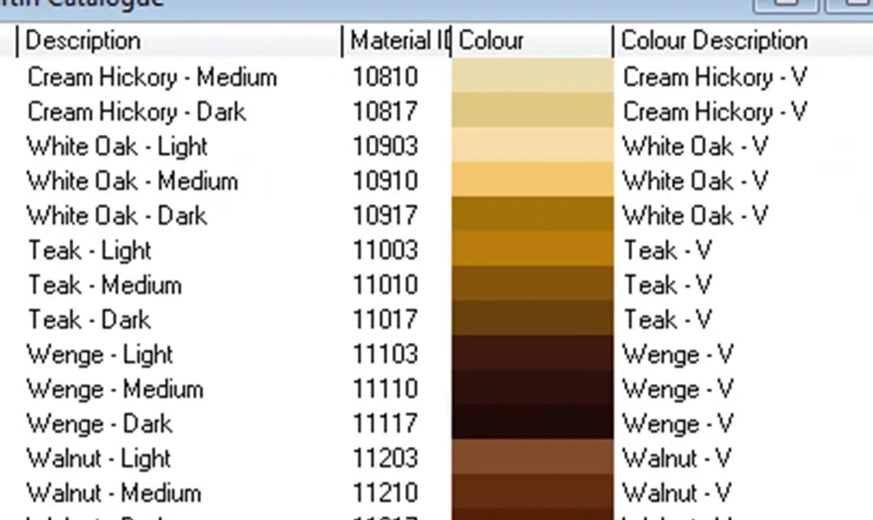
{"action": "scroll", "coordinate": [434, 289], "scroll_direction": "up", "scroll_amount": 12}
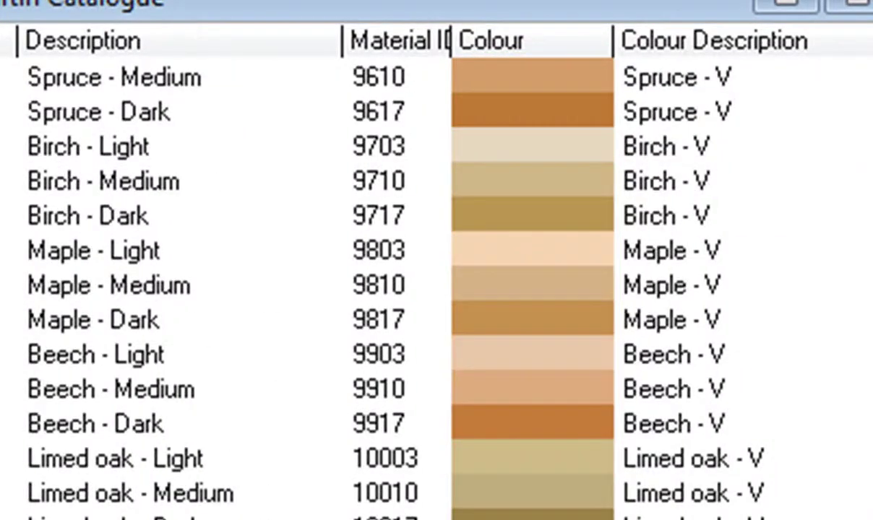
{"action": "scroll", "coordinate": [433, 289], "scroll_direction": "up", "scroll_amount": 6}
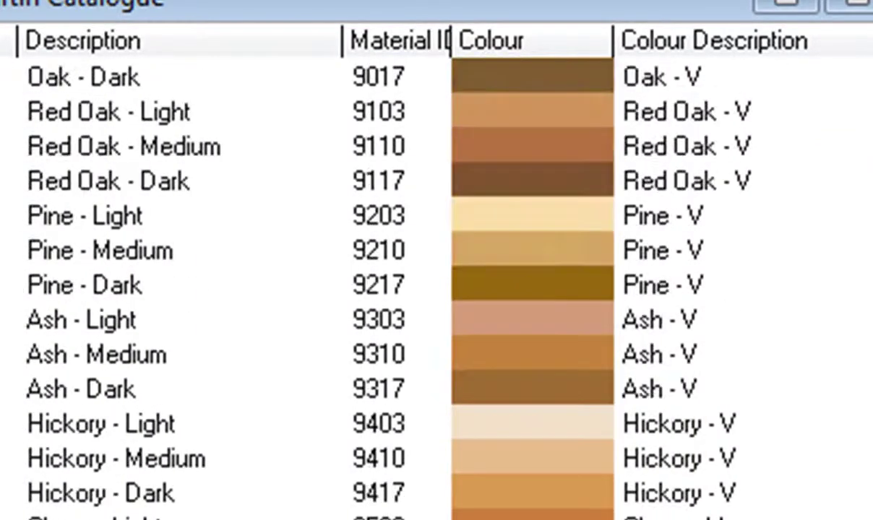
{"action": "scroll", "coordinate": [433, 289], "scroll_direction": "up", "scroll_amount": 2}
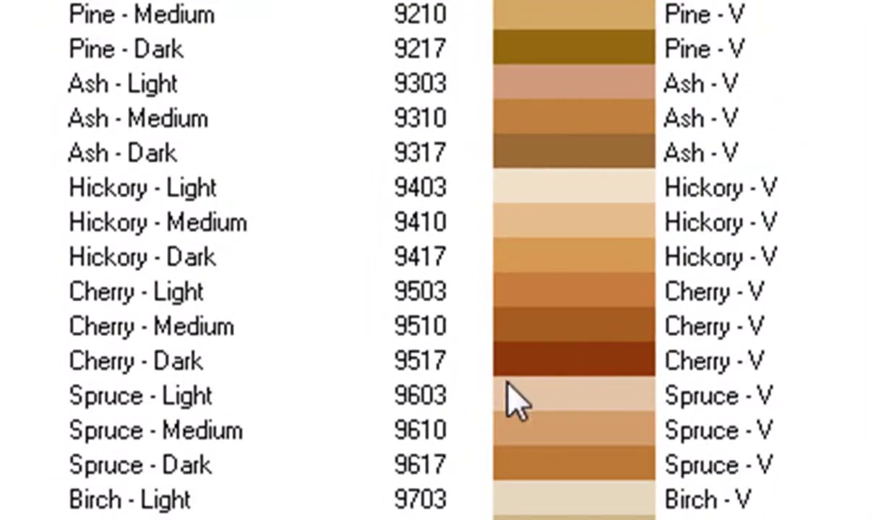
{"action": "left_click", "coordinate": [519, 366]}
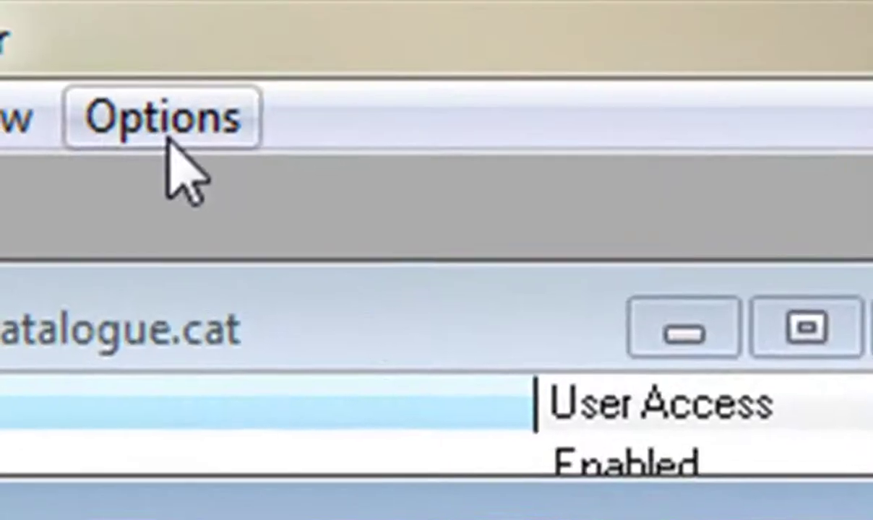
Through Options > Get Item Info, change colour 9517's description to Cherry Royal.
{"action": "left_click", "coordinate": [165, 135]}
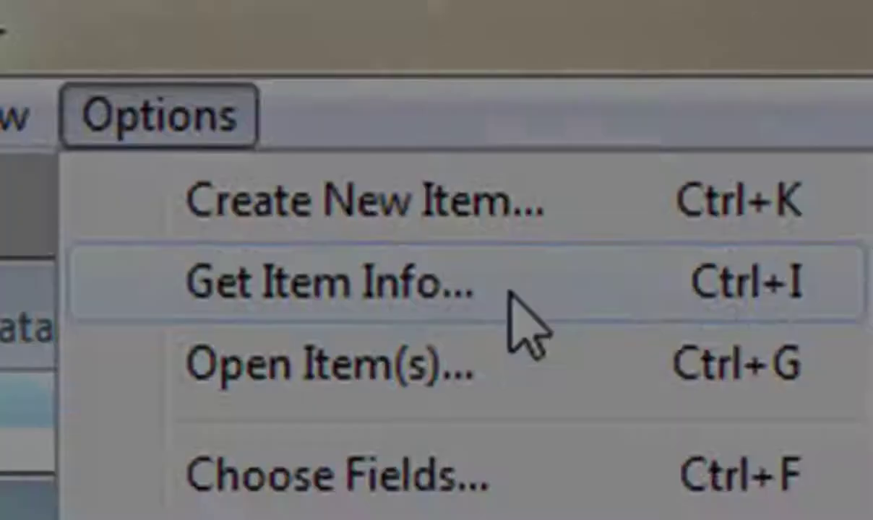
{"action": "left_click", "coordinate": [531, 329]}
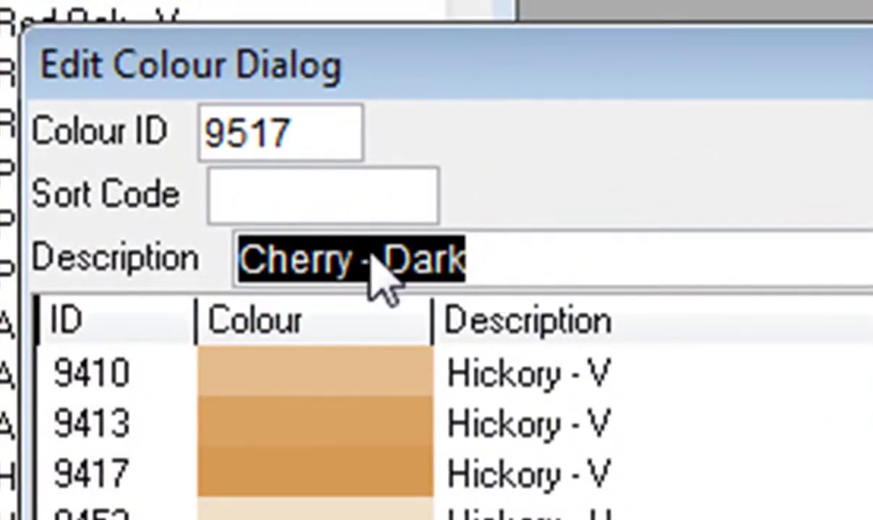
{"action": "type", "text": "Cherr"}
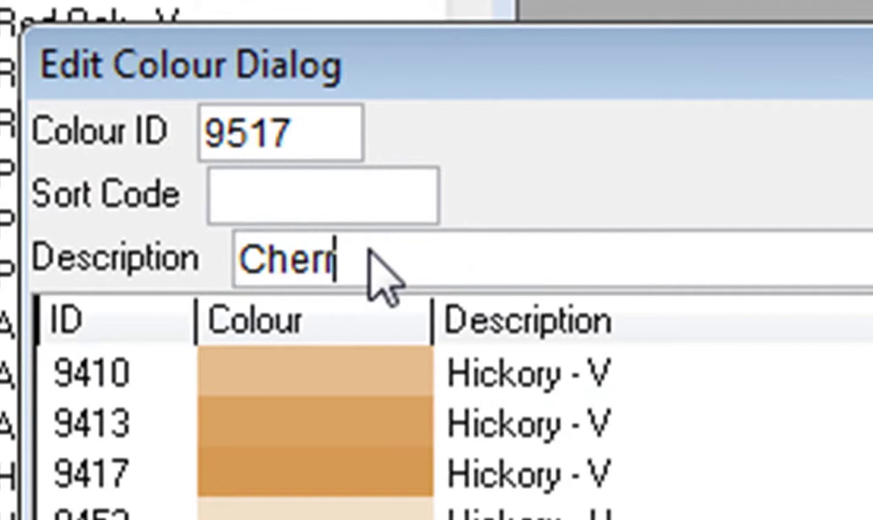
{"action": "type", "text": "y Royal"}
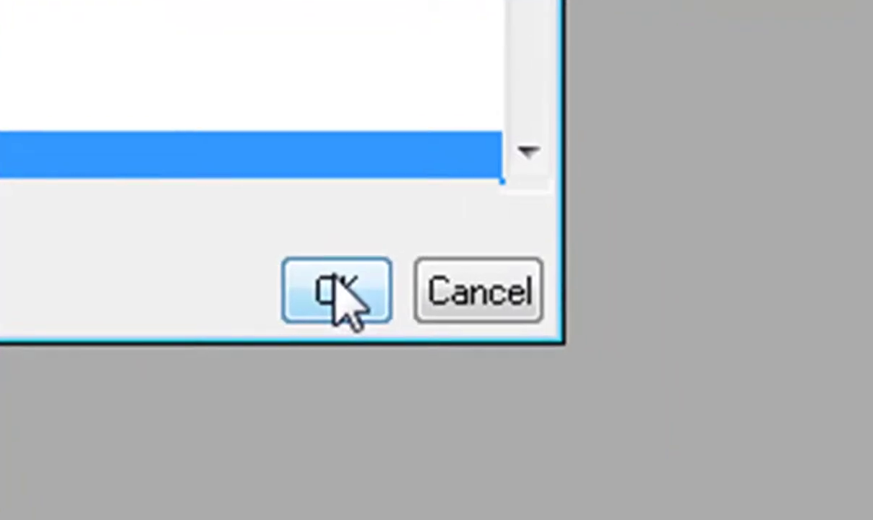
{"action": "left_click", "coordinate": [334, 278]}
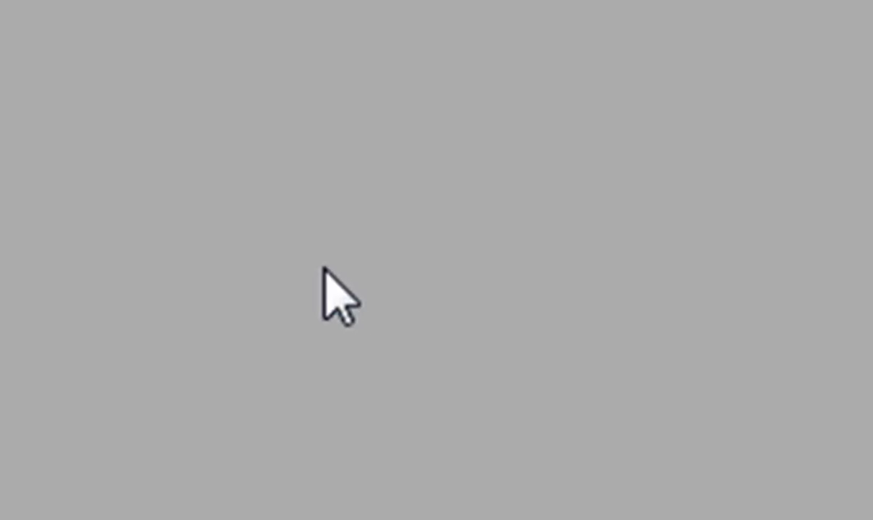